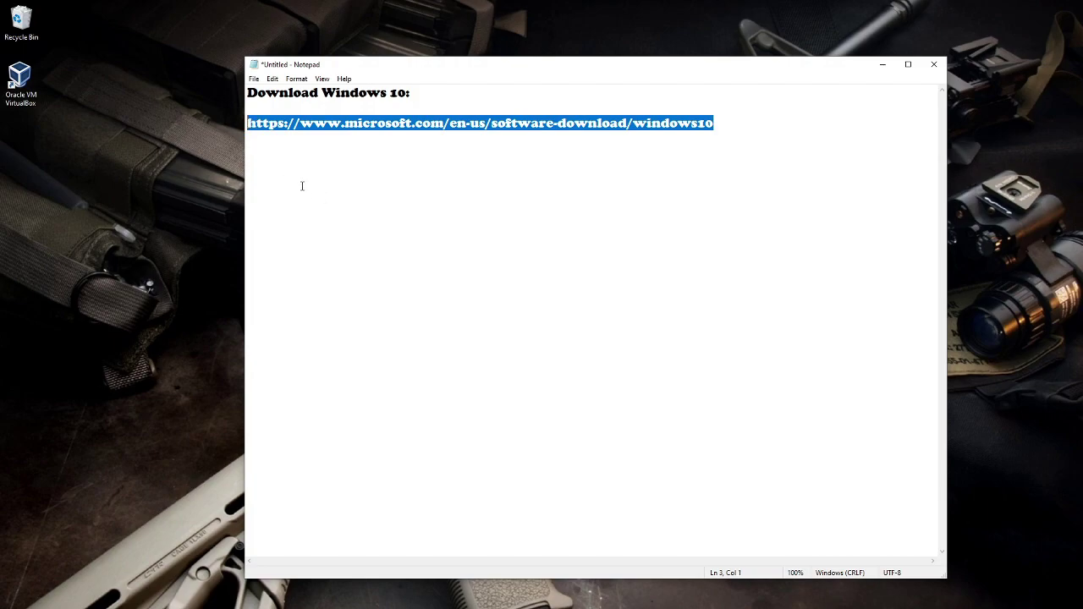
Step: Copy the Windows 10 download URL from Notepad and open a new Chrome window
left_click(341, 162)
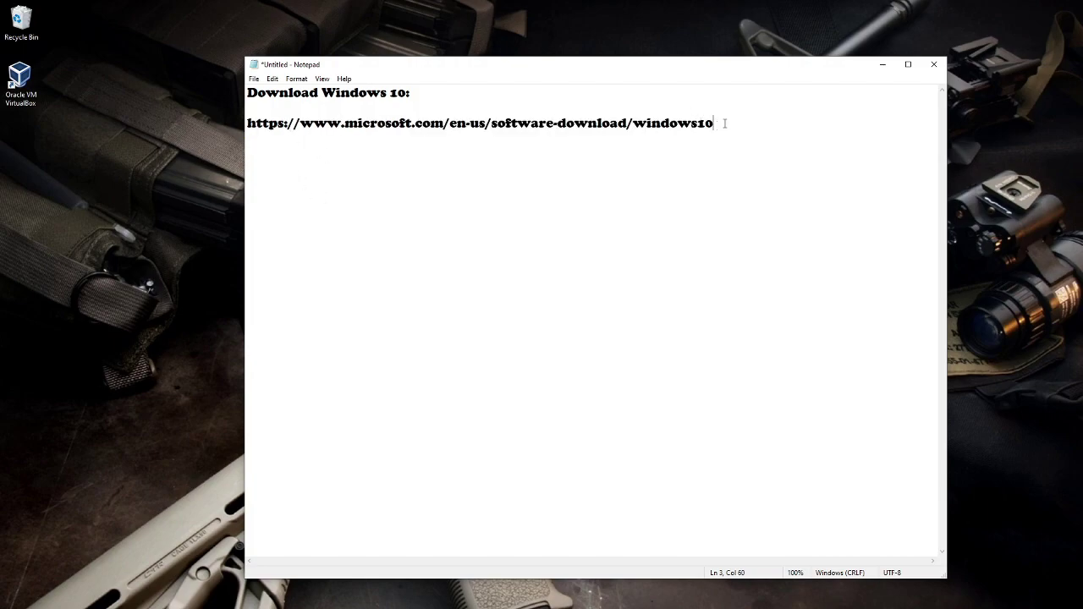
left_click_drag(725, 123, 247, 124)
right_click(254, 123)
left_click(279, 158)
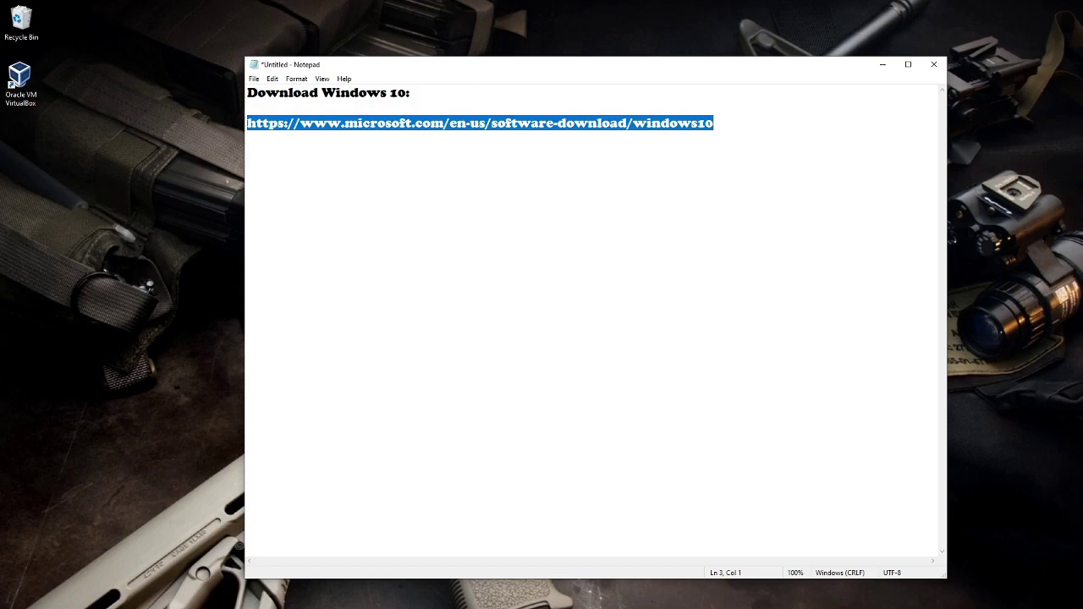
left_click(339, 593)
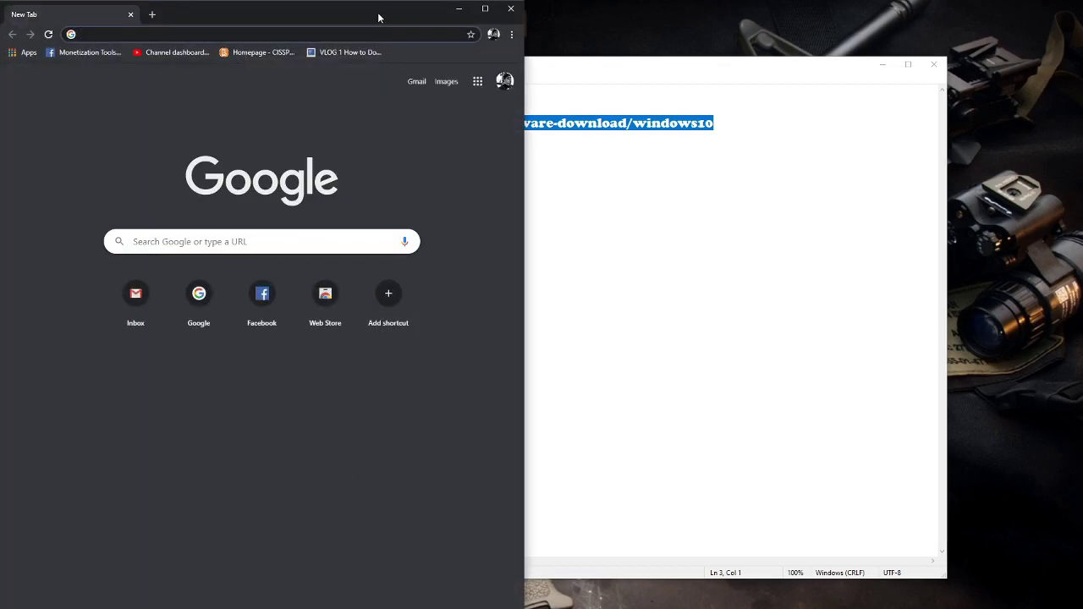
Step: Maximize Chrome and paste the copied Windows 10 download link into the address bar
double_click(379, 16)
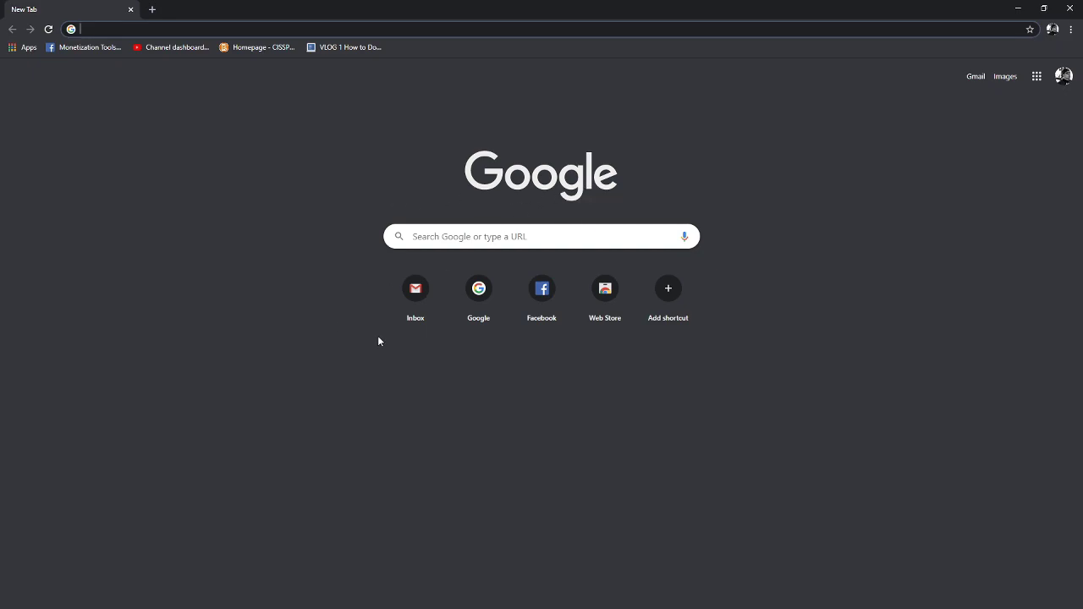
left_click(488, 292)
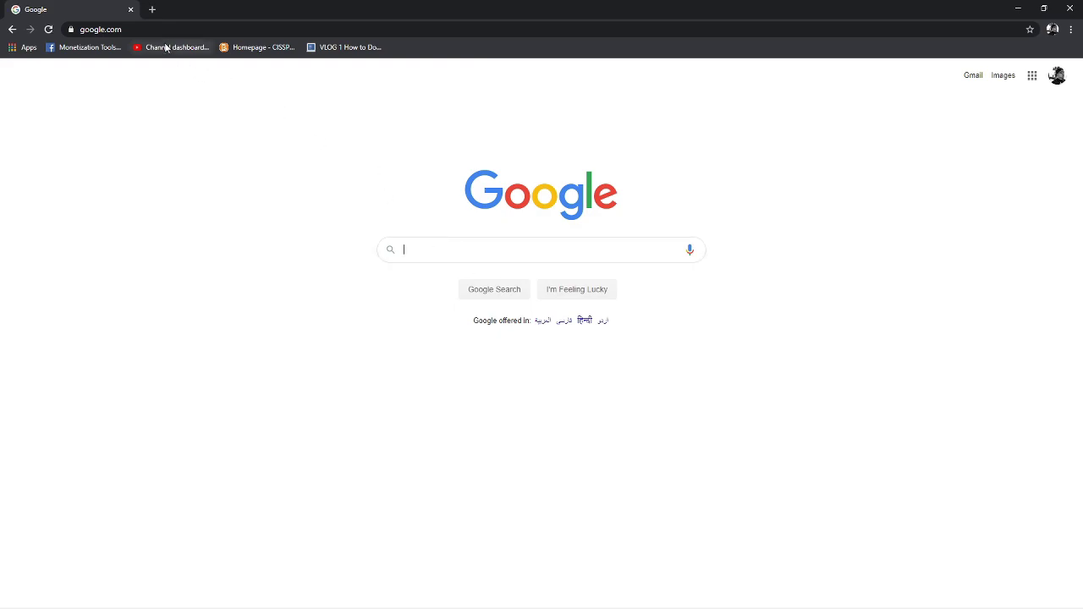
left_click(162, 29)
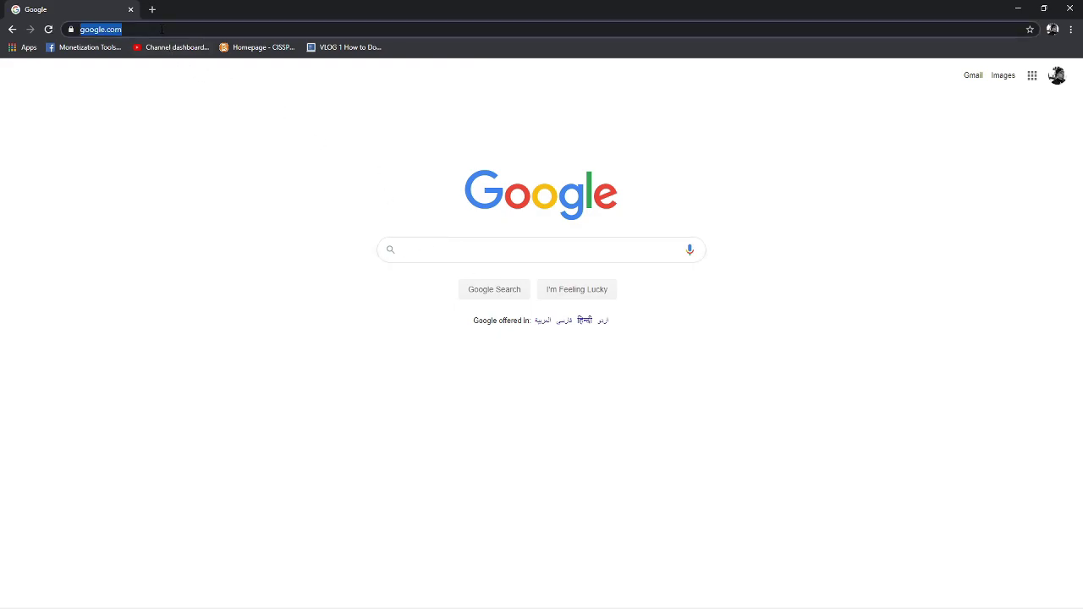
key("ctrl+v")
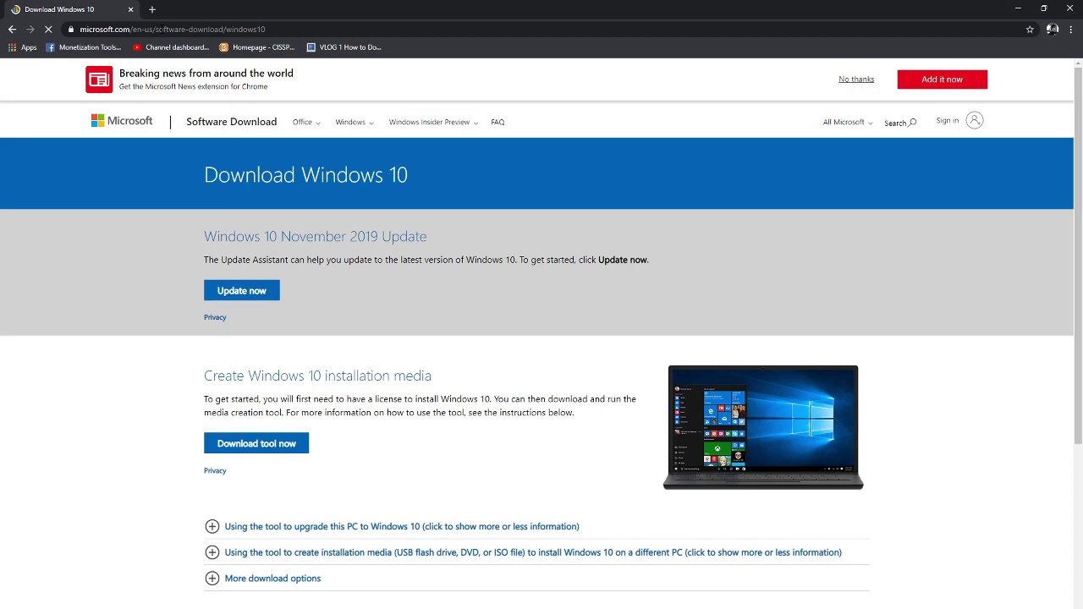
Step: Expand More download options on the Download Windows 10 page, then open Chrome's main menu
scroll(339, 319, "down", 2)
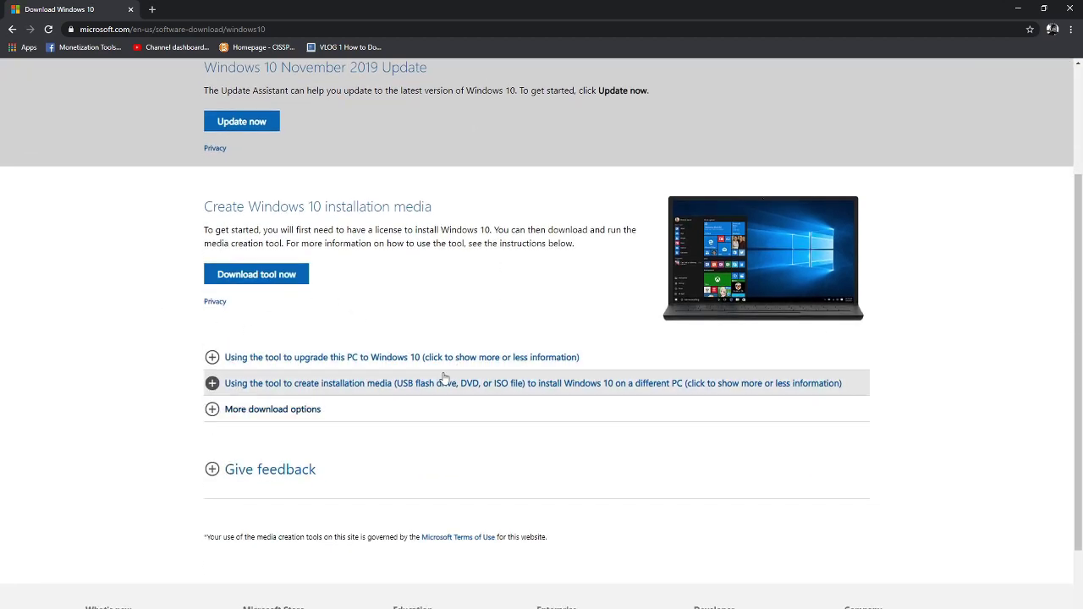
scroll(516, 271, "up", 2)
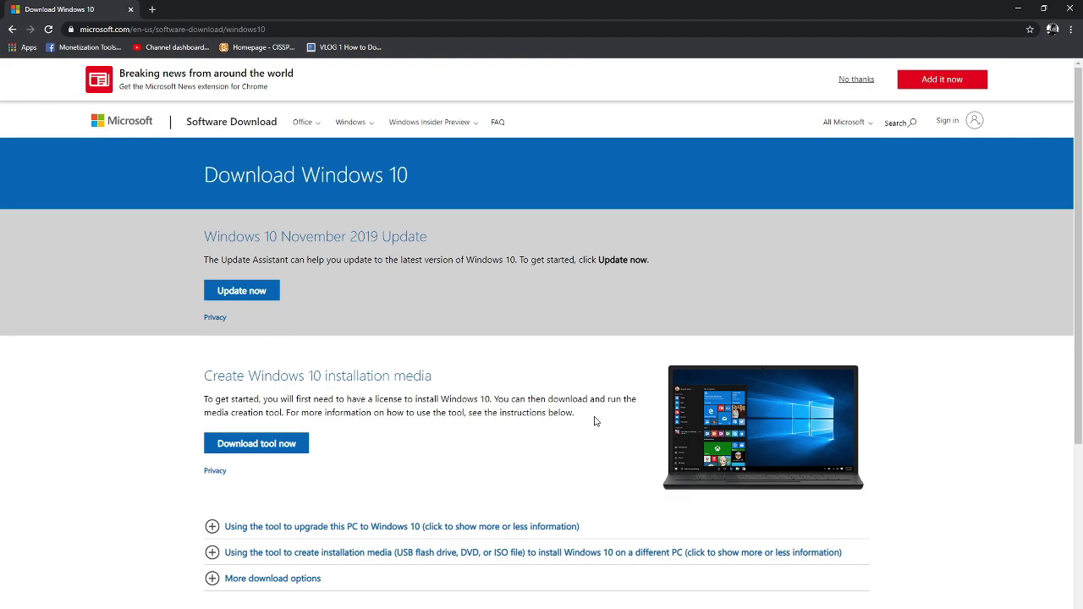
scroll(592, 418, "down", 4)
left_click(216, 326)
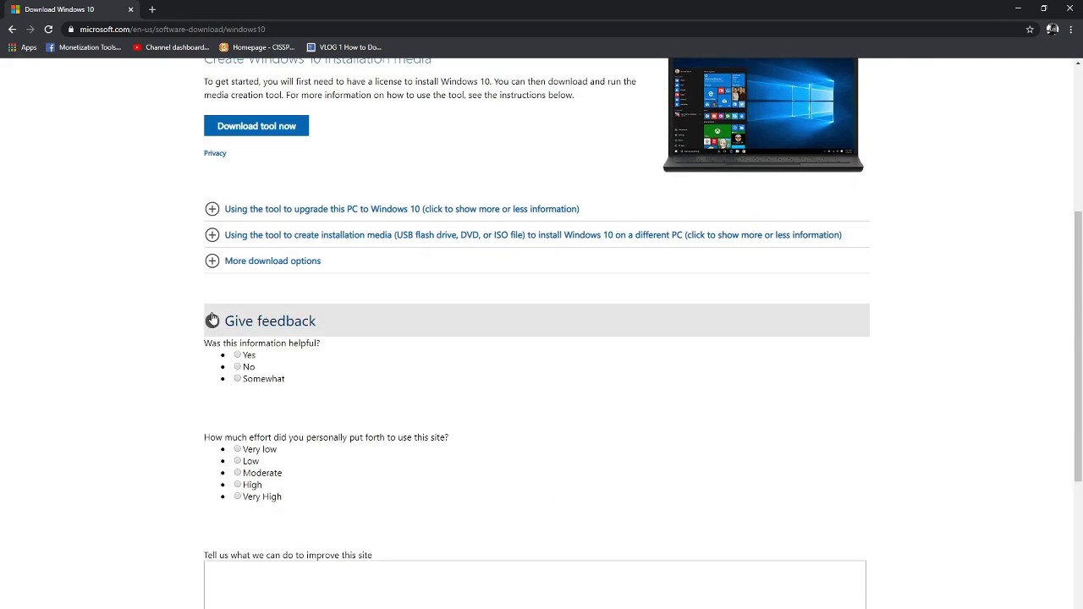
left_click(212, 268)
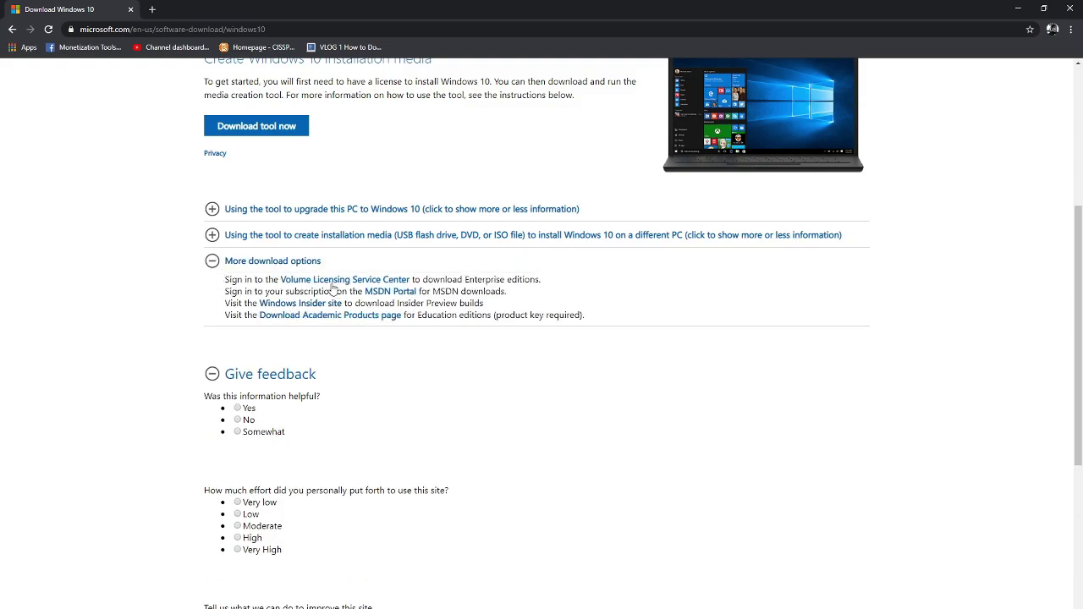
left_click(212, 238)
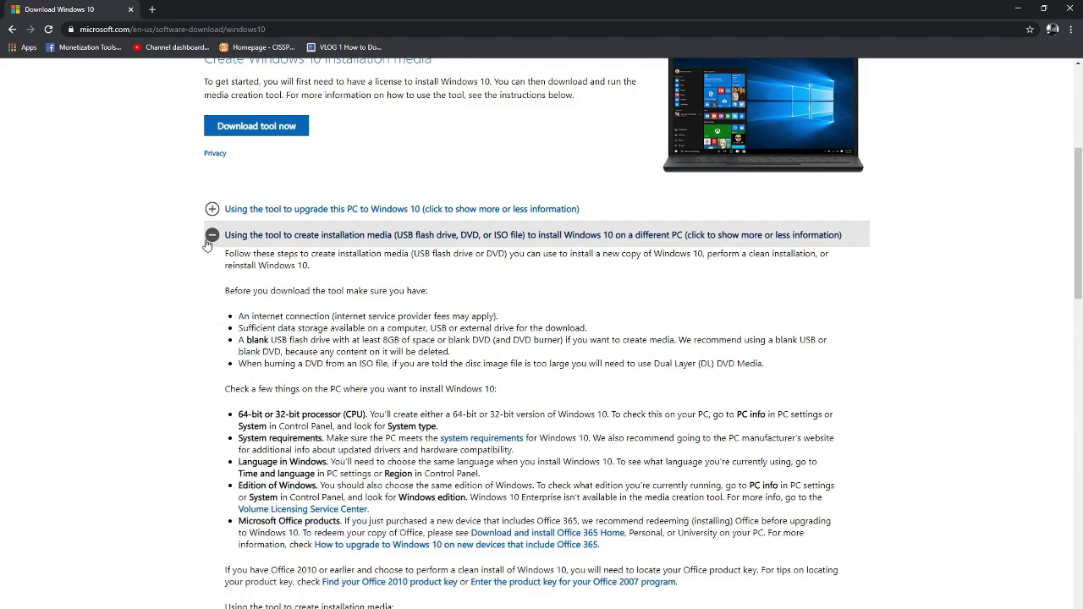
left_click(208, 243)
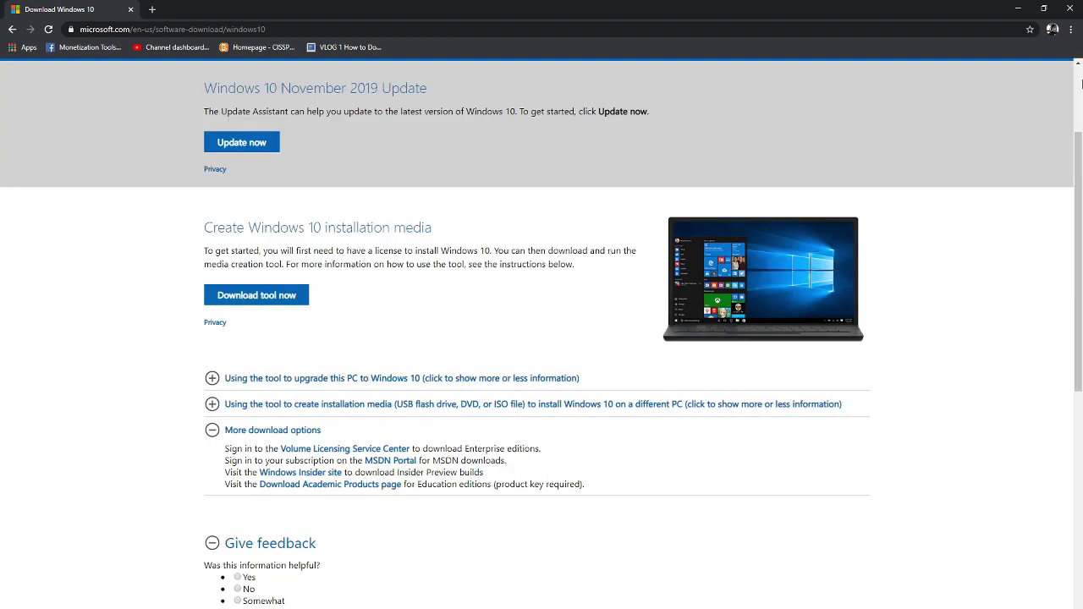
left_click(1071, 29)
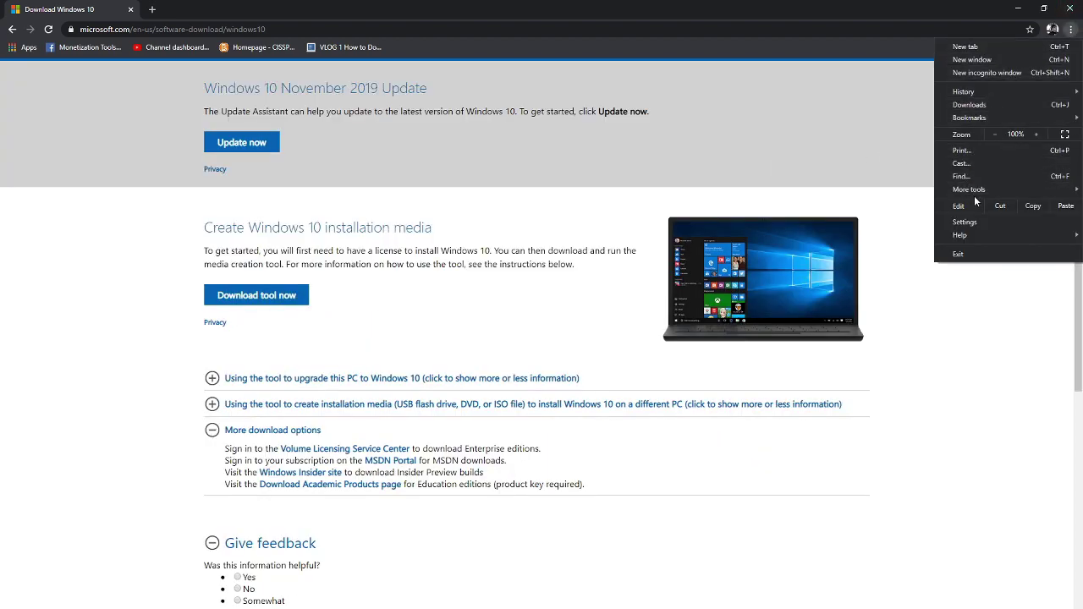
mouse_move(969, 190)
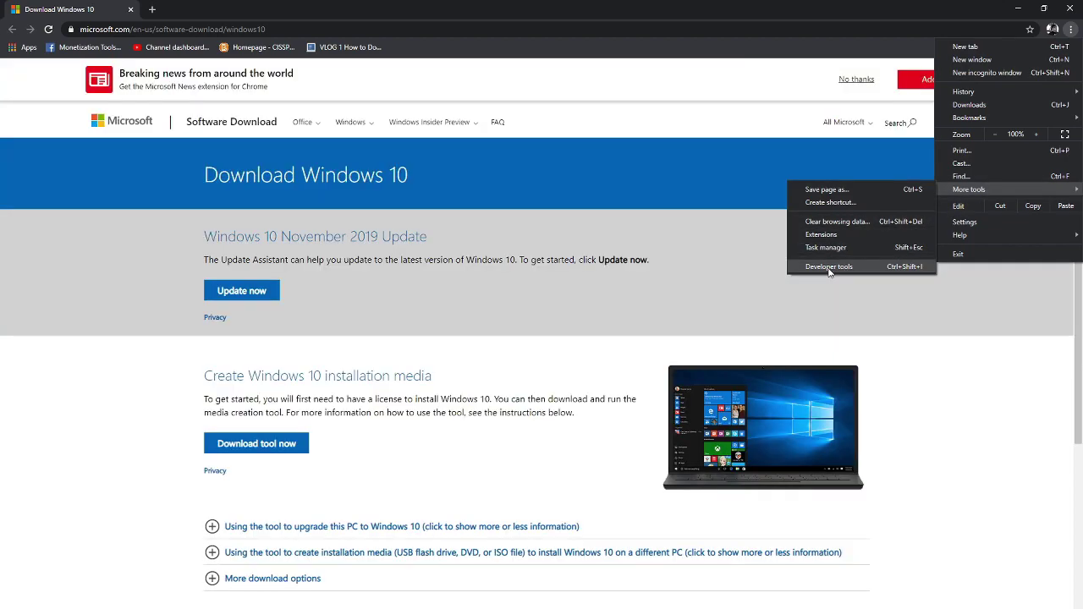
Step: Open DevTools with device emulation and switch the emulated device to iPad Pro
left_click(833, 268)
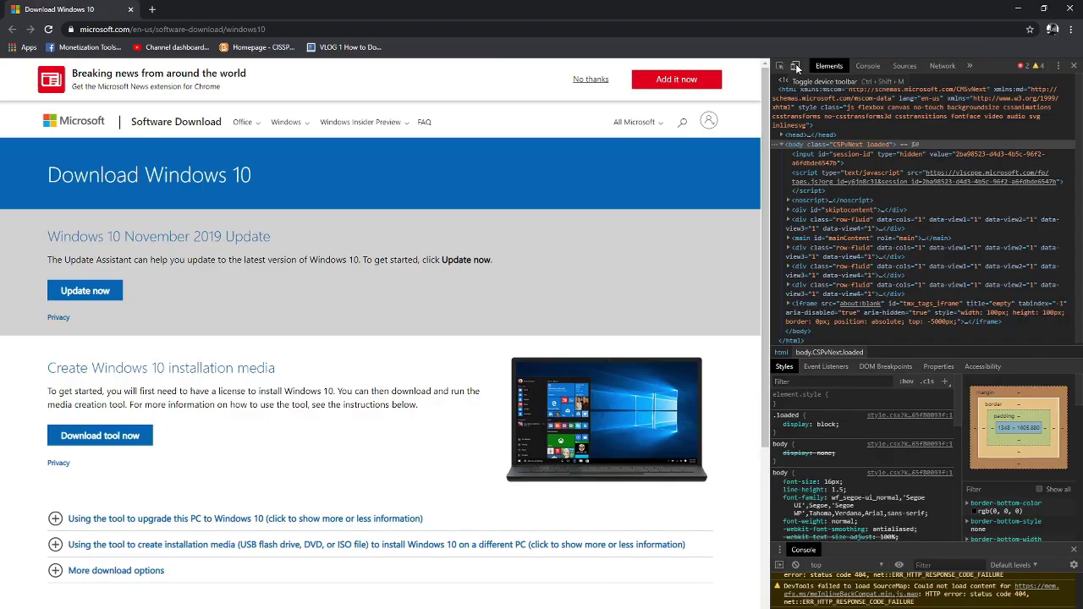
left_click(795, 66)
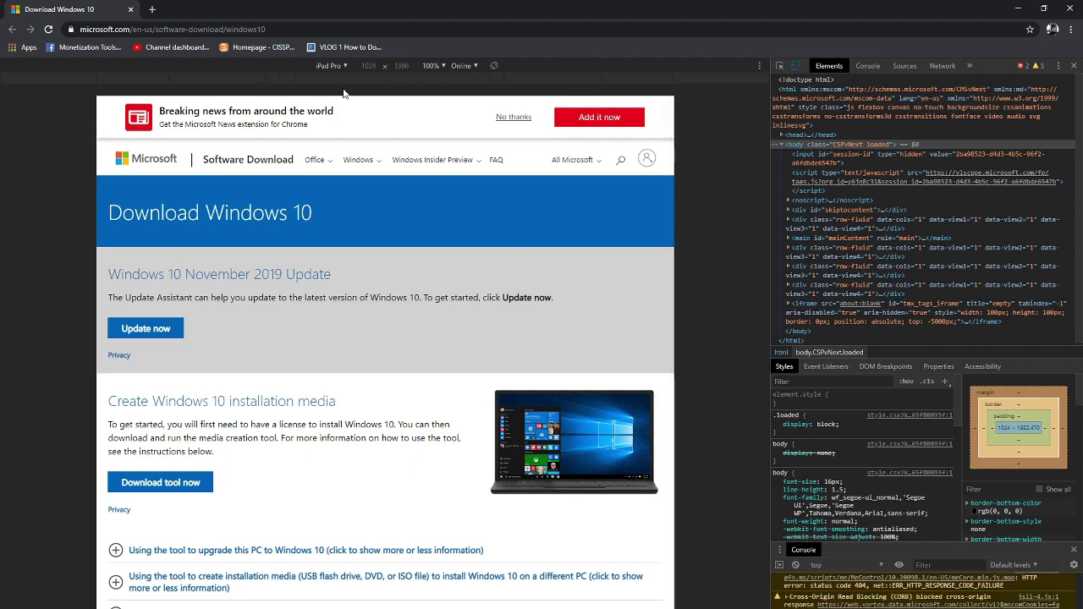
left_click(331, 66)
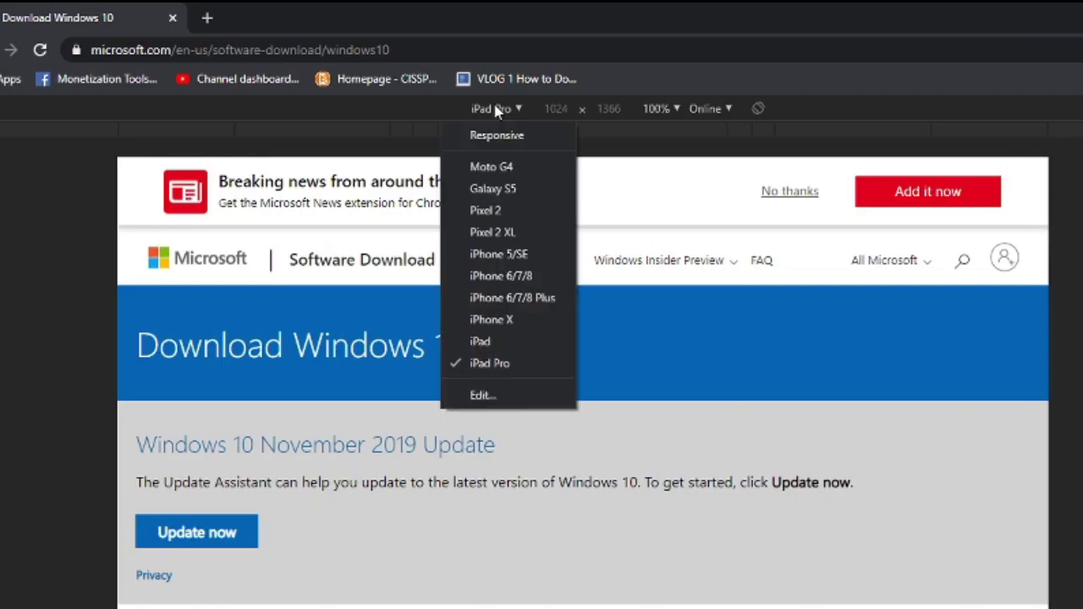
left_click(508, 298)
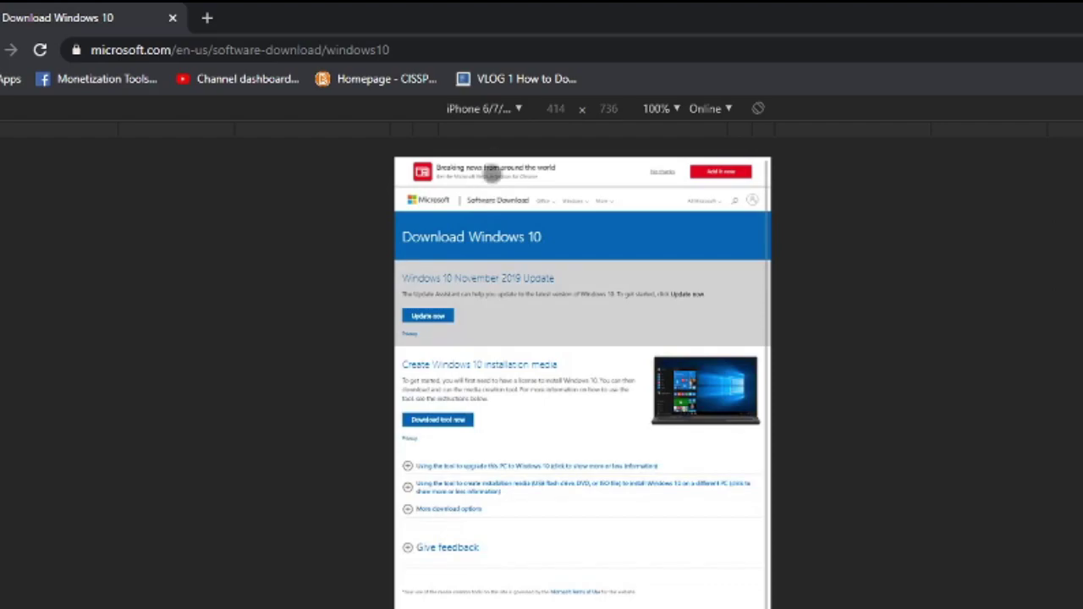
left_click(480, 108)
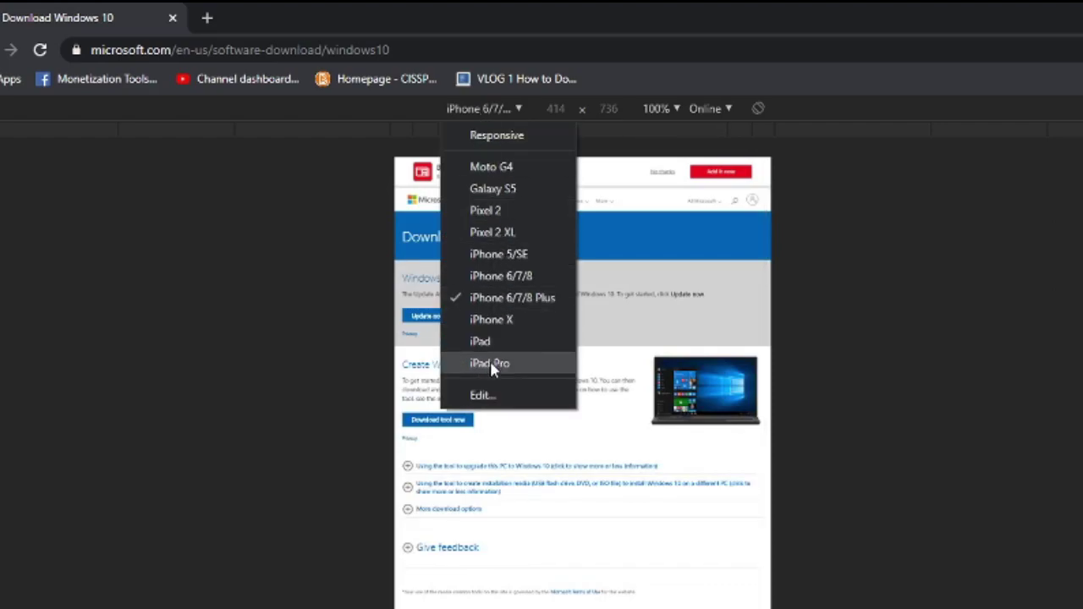
left_click(492, 363)
Step: Settle on iPad Pro emulation and set the emulation zoom to 100%
left_click(493, 108)
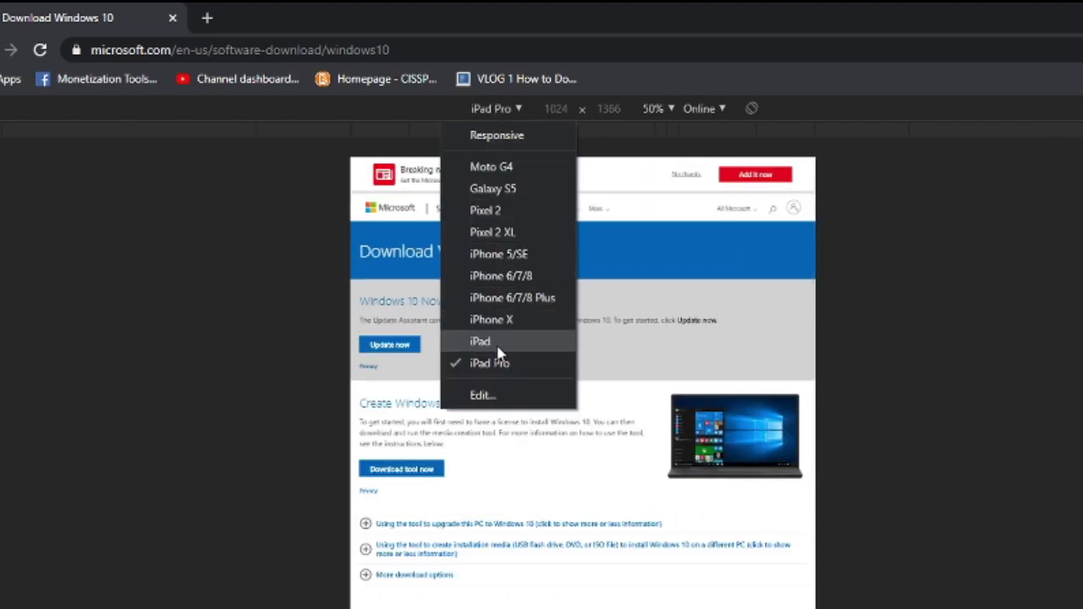
left_click(496, 343)
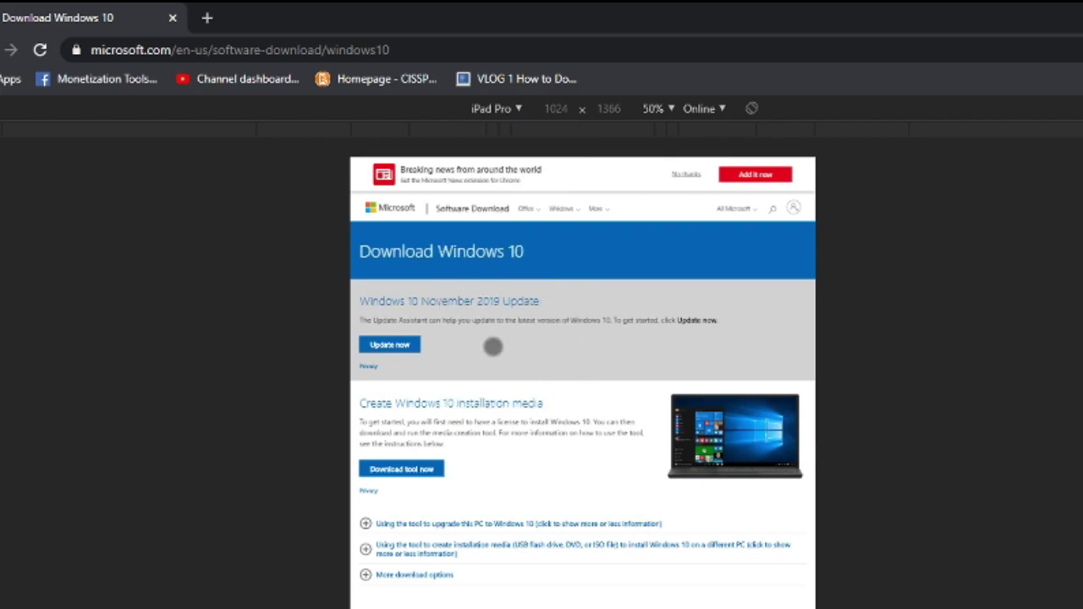
left_click(504, 108)
left_click(506, 363)
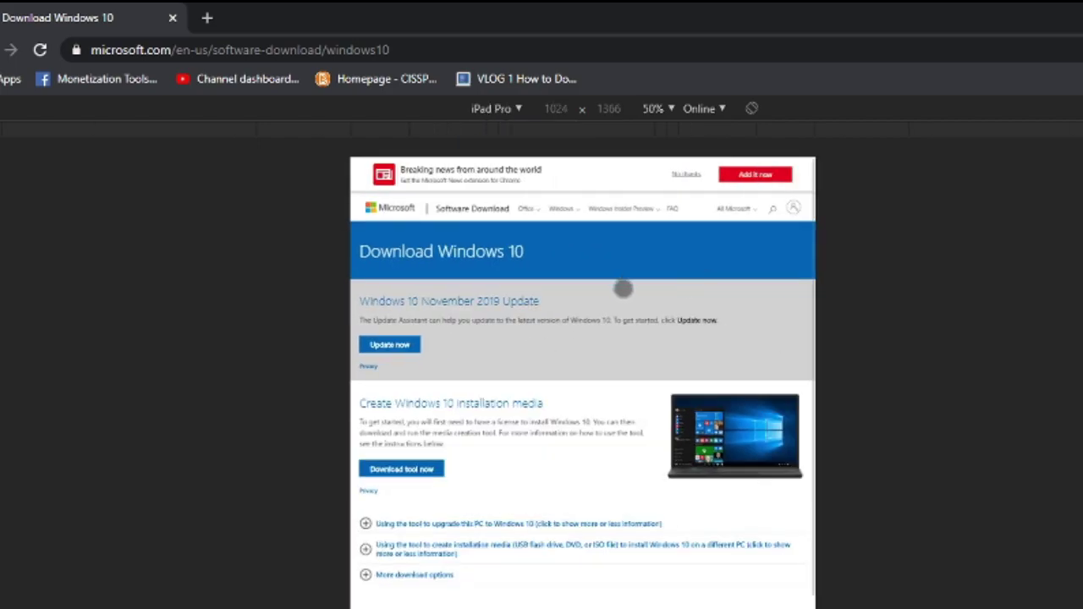
left_click(662, 108)
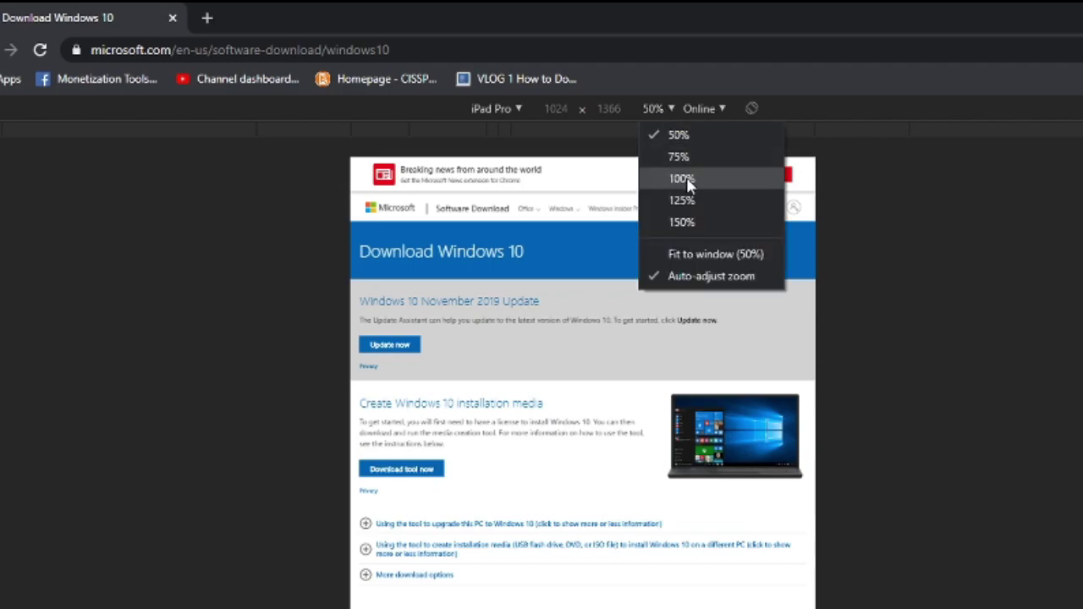
left_click(687, 179)
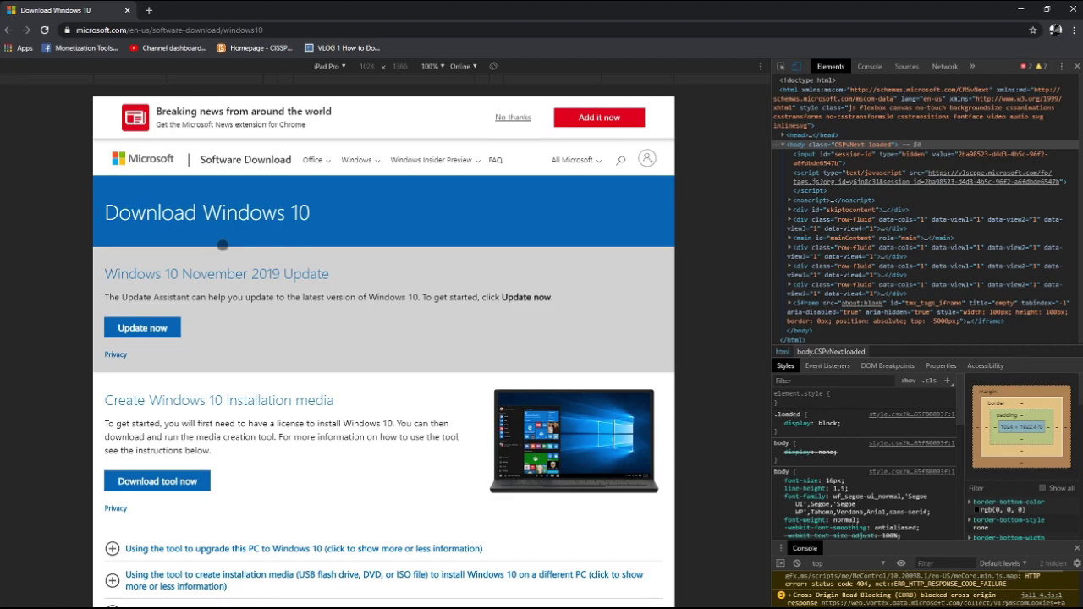
Step: Reload to get the ISO page, then select and confirm the Windows 10 edition
key("F5")
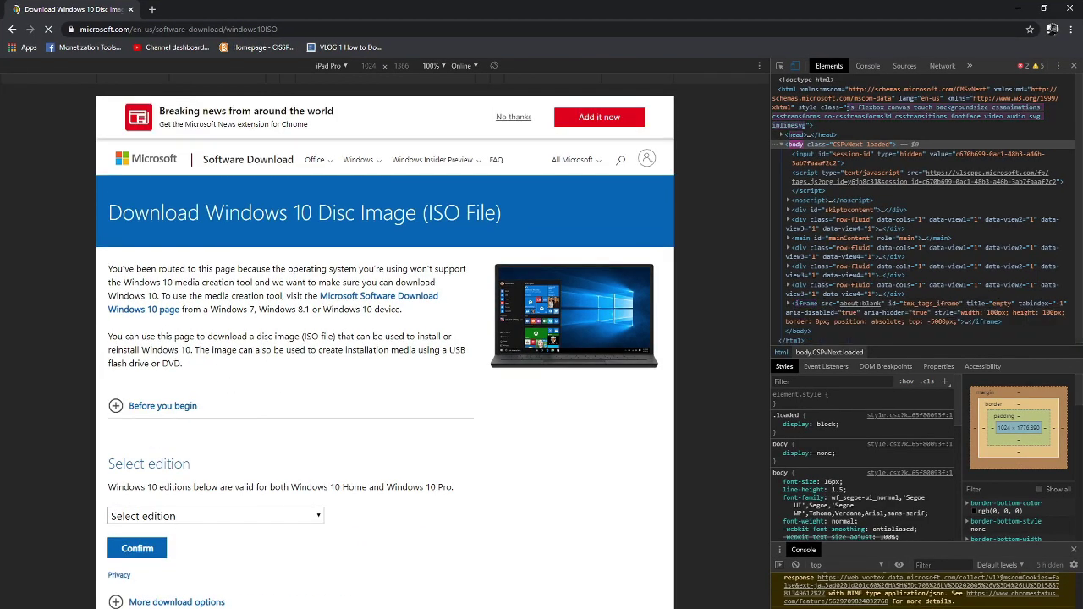
scroll(254, 376, "down", 1)
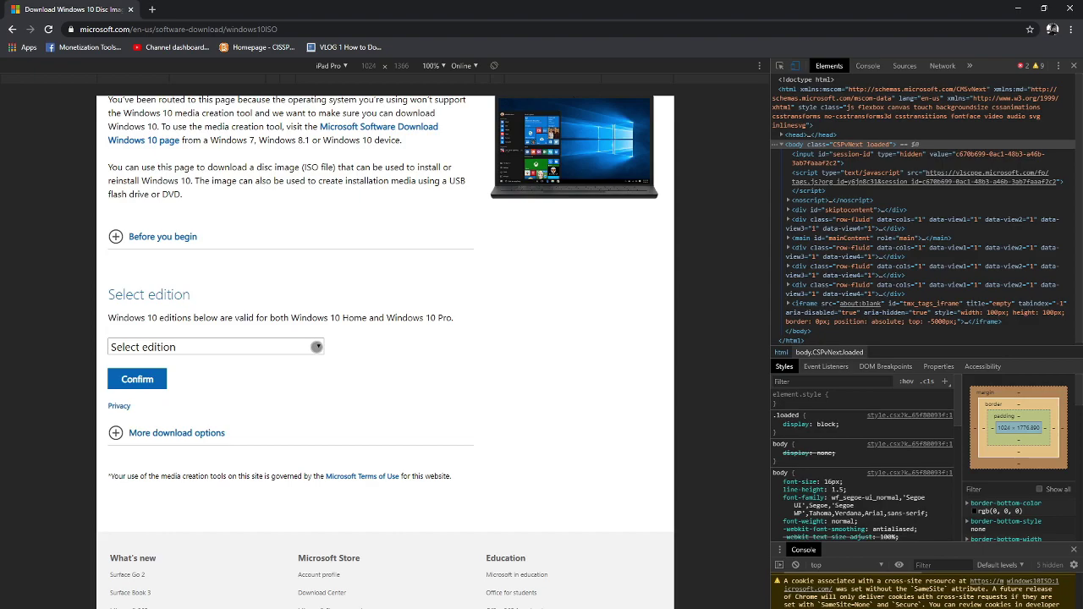
left_click(317, 347)
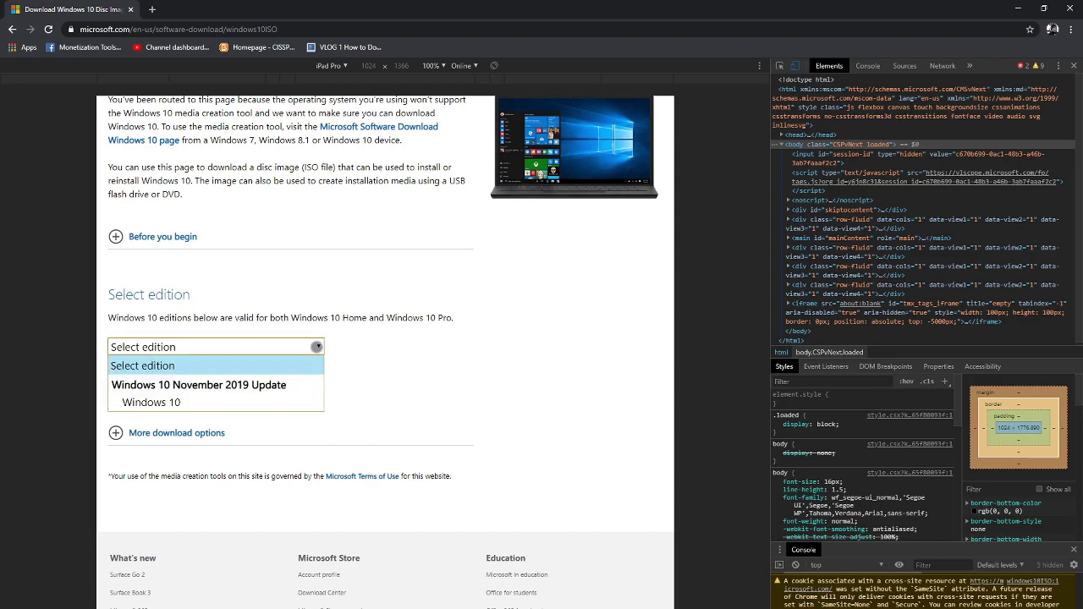
left_click(146, 403)
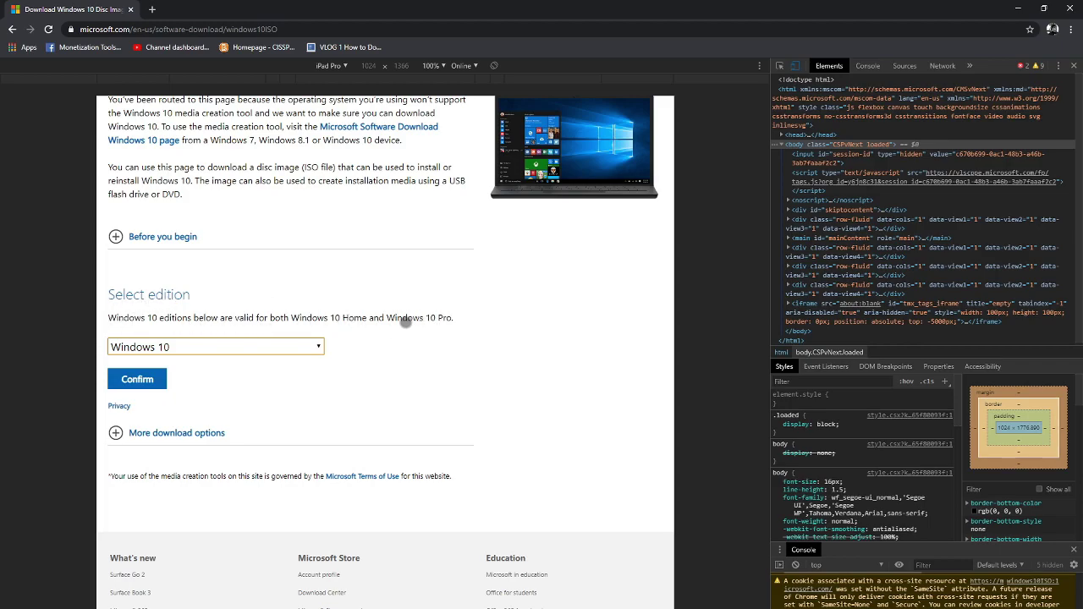
scroll(268, 357, "down", 1)
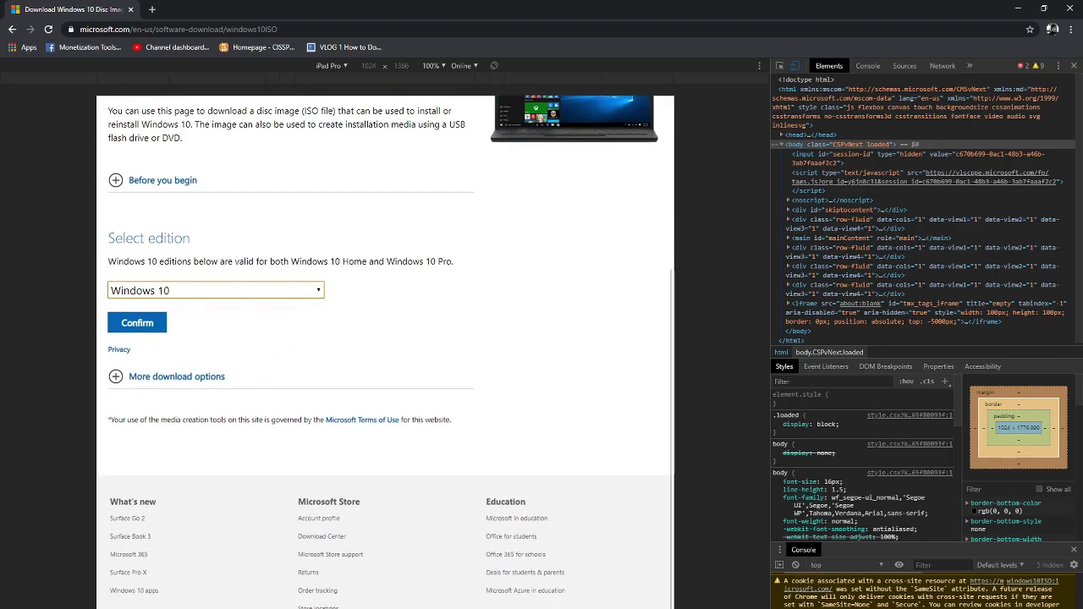
left_click(134, 326)
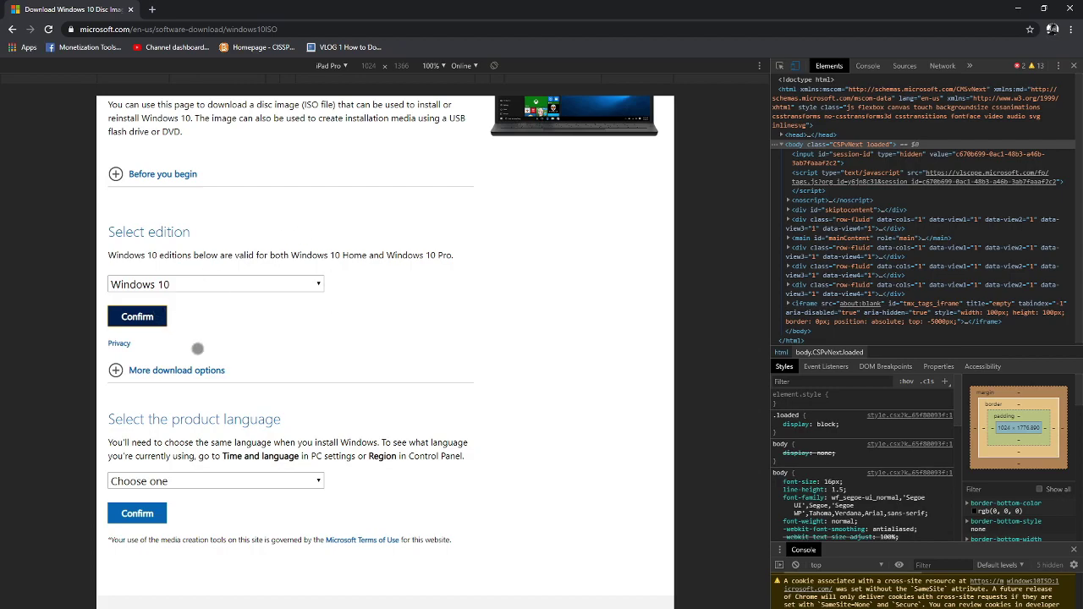
Step: Choose English as the product language
scroll(244, 333, "down", 2)
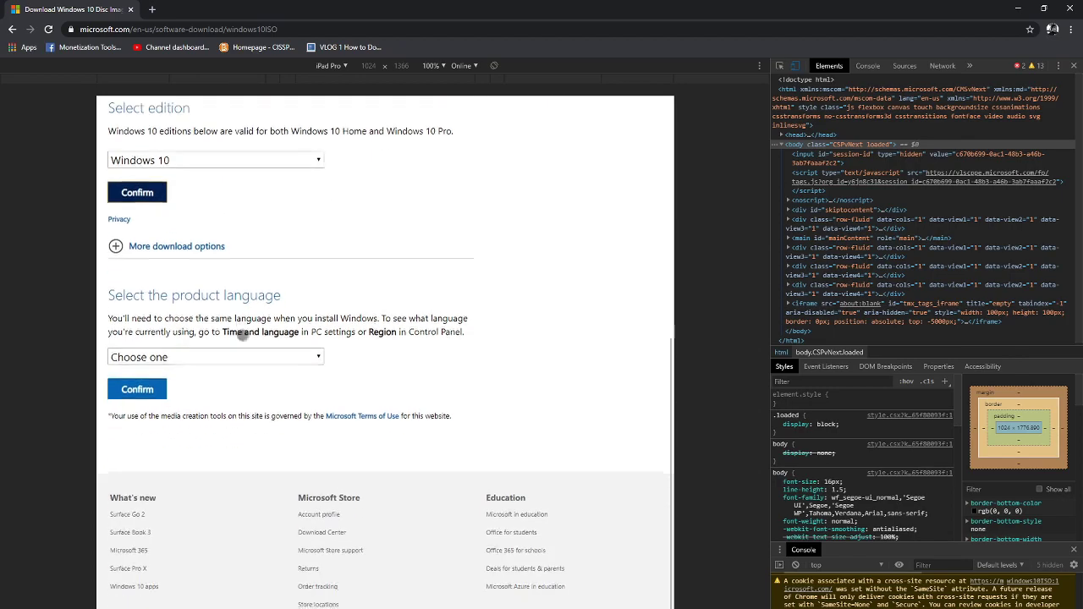
left_click(191, 355)
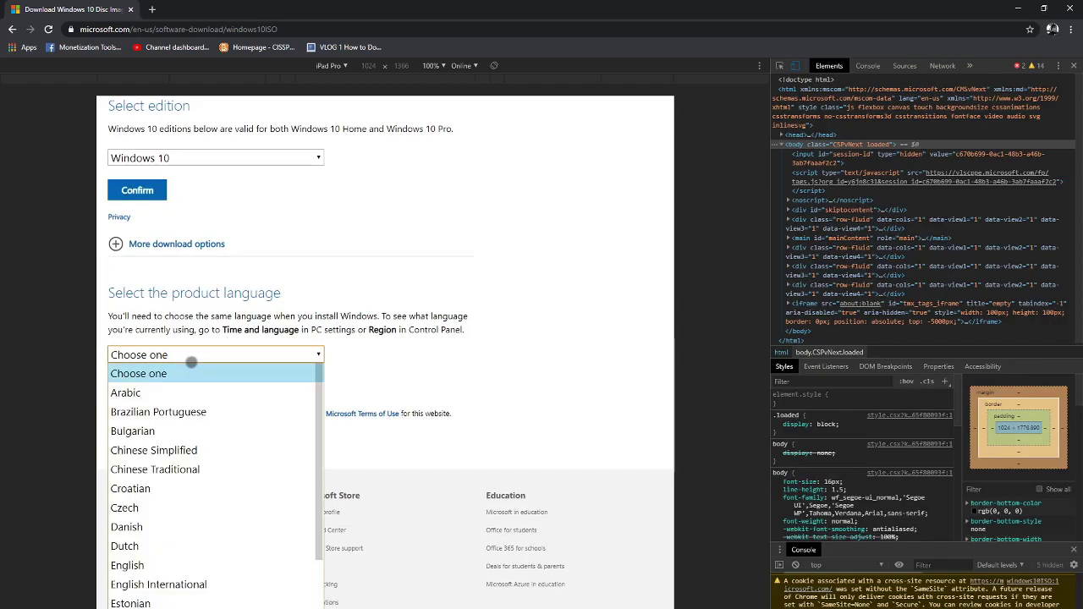
scroll(168, 526, "down", 3)
scroll(169, 528, "up", 3)
scroll(172, 523, "down", 2)
left_click(130, 453)
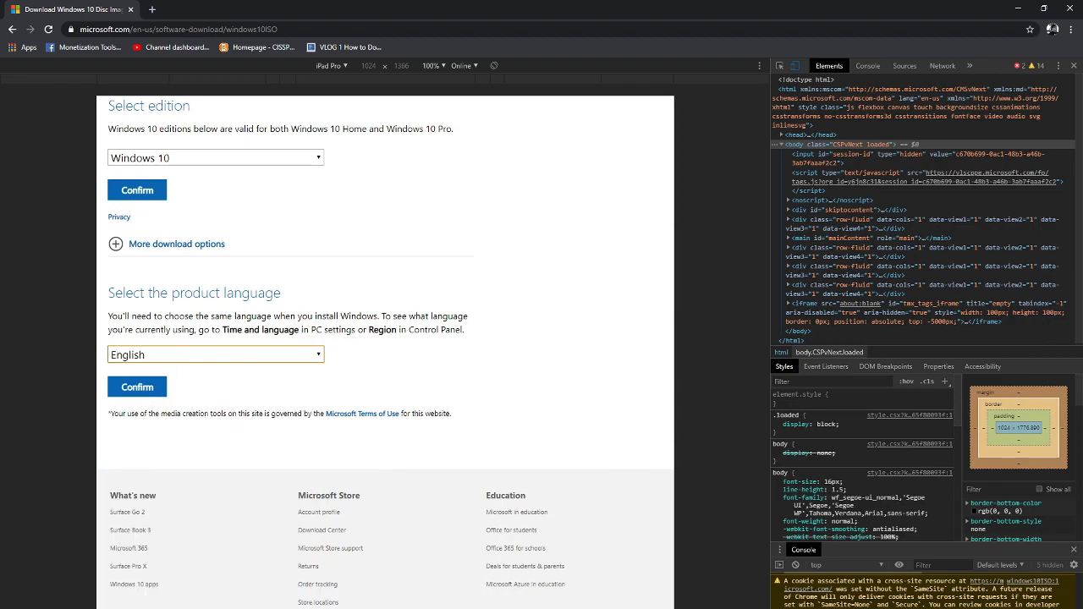
Step: Confirm English and start the 32-bit and 64-bit Windows 10 ISO downloads
left_click(137, 389)
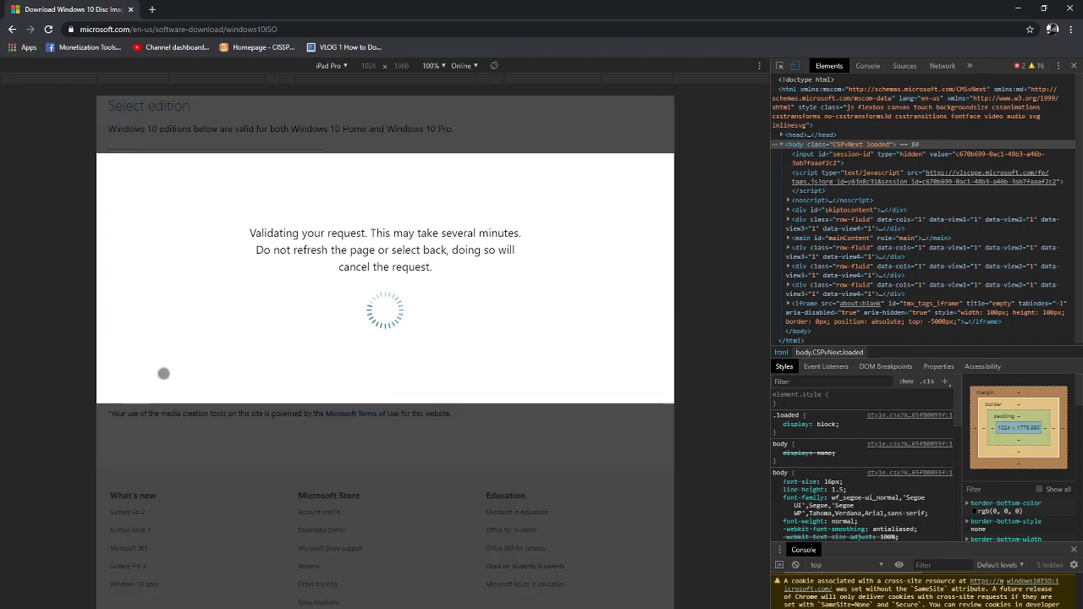
scroll(164, 373, "up", 1)
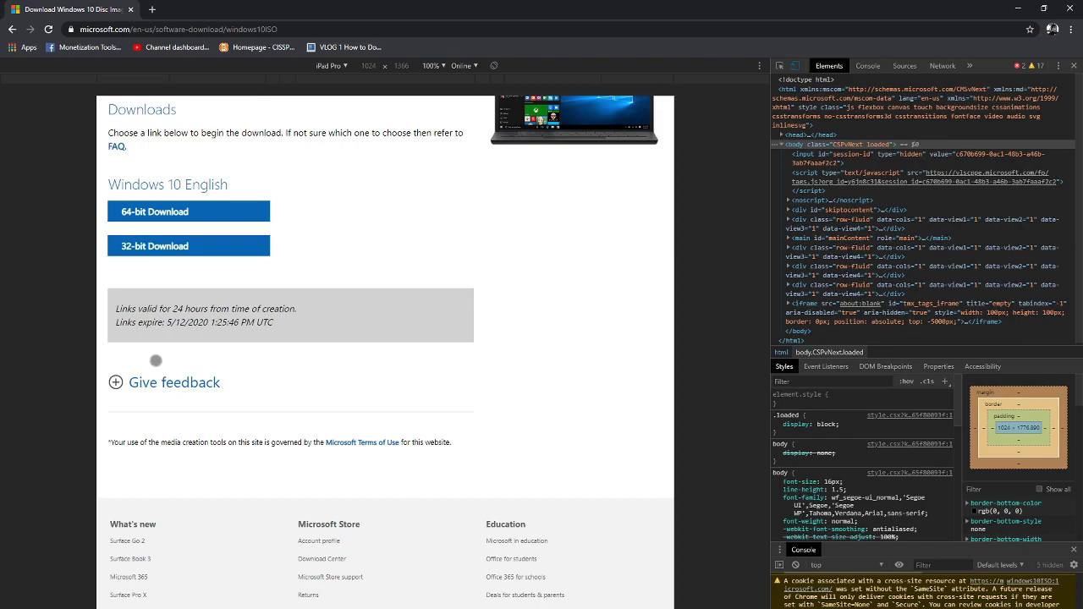
scroll(319, 319, "up", 2)
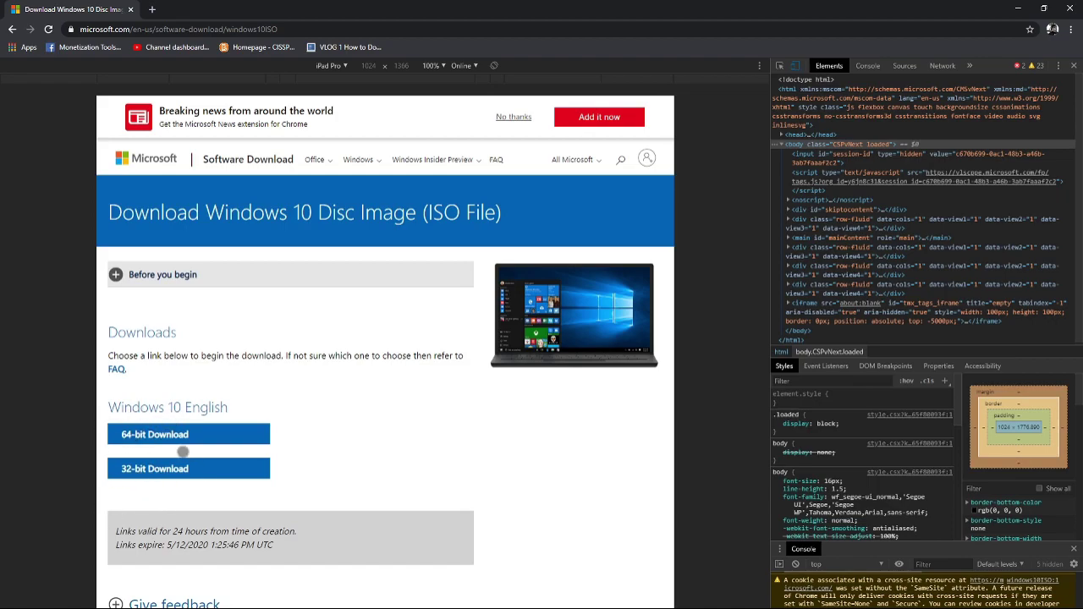
left_click(165, 436)
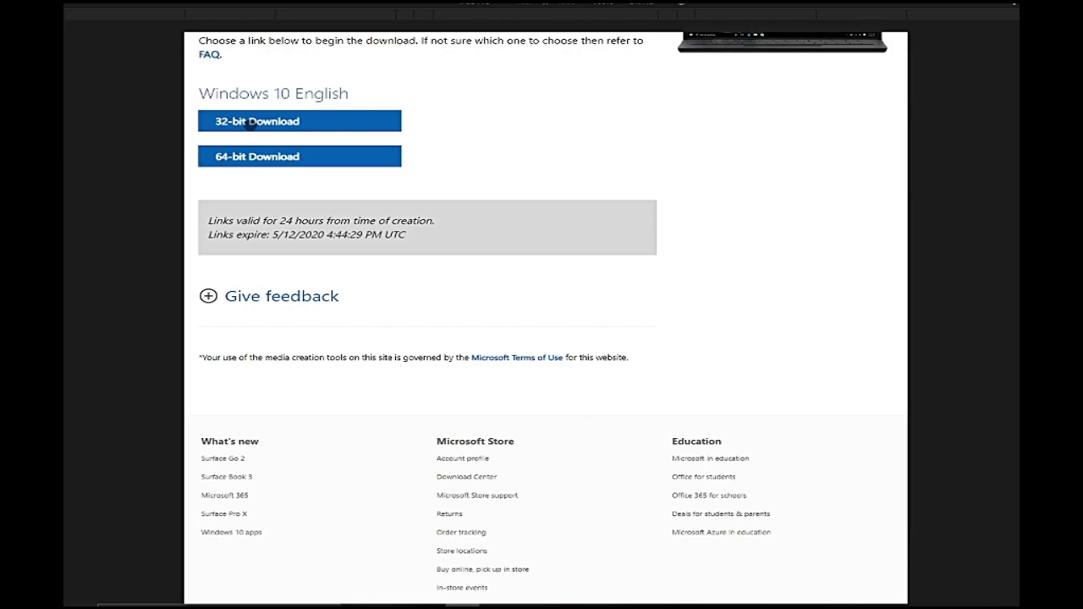
left_click(251, 123)
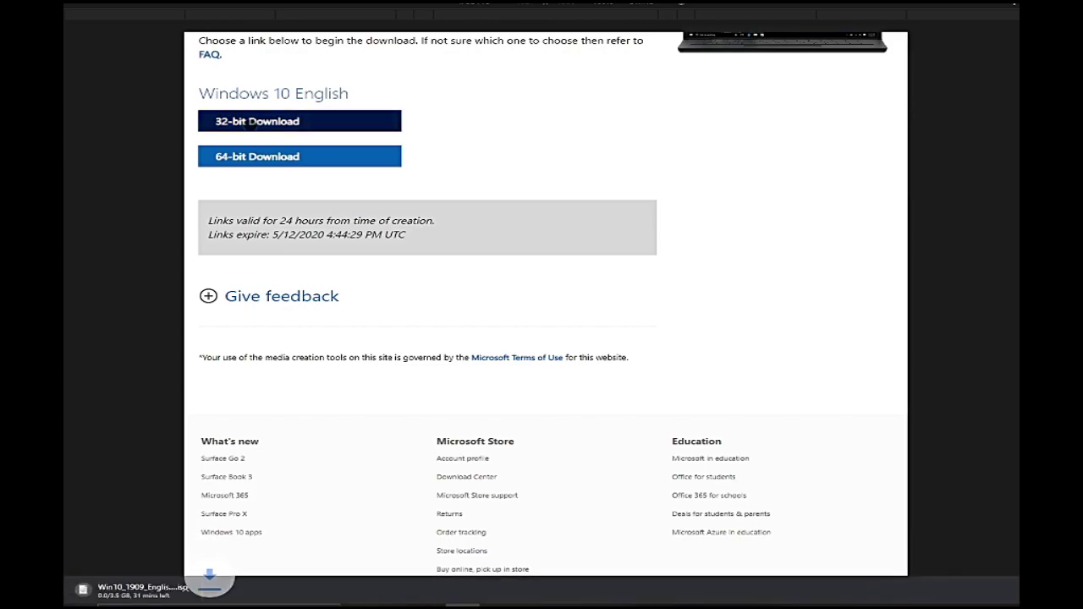
left_click(263, 161)
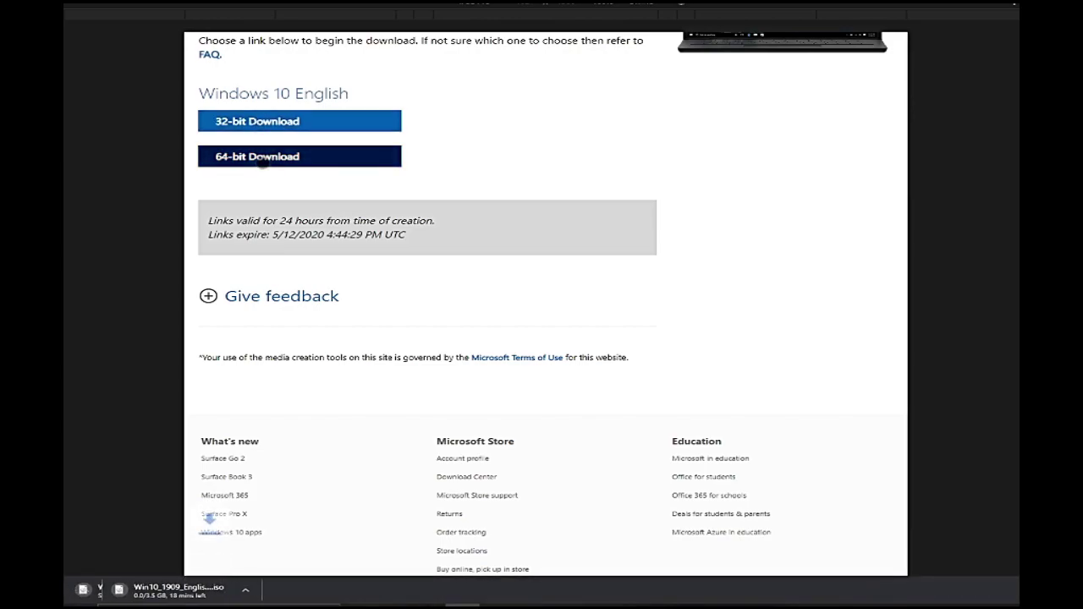